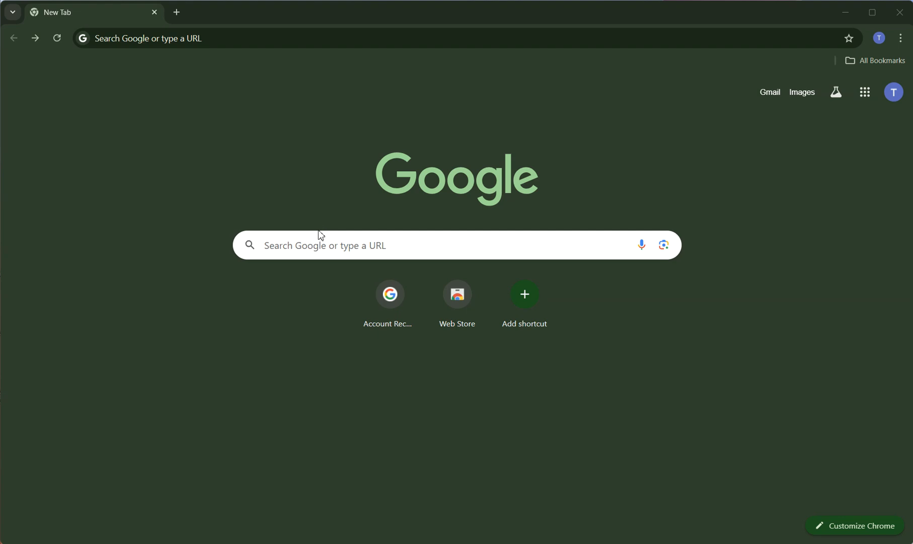
Step: Search Google for toystack.ai and open the ToyStack: The Neo-Cloud site
click(320, 240)
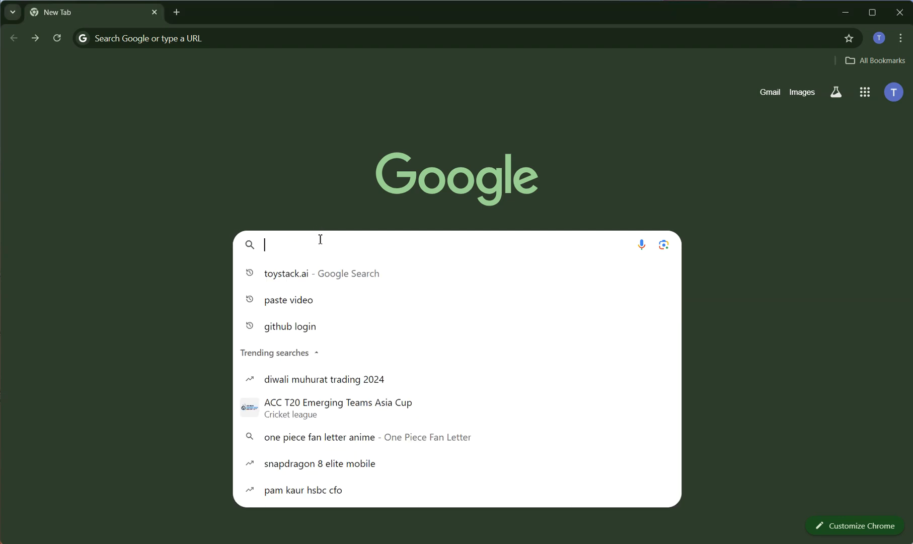
key(Down)
key(Return)
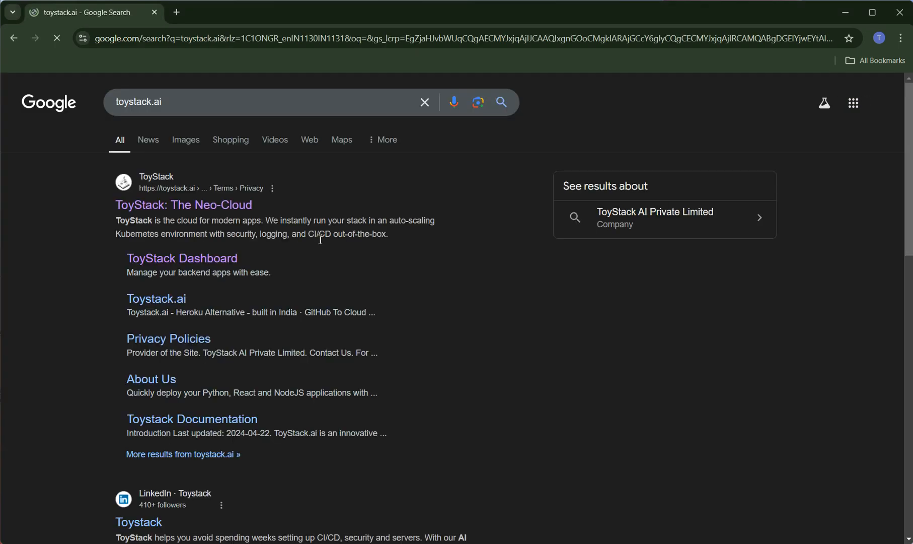
click(166, 205)
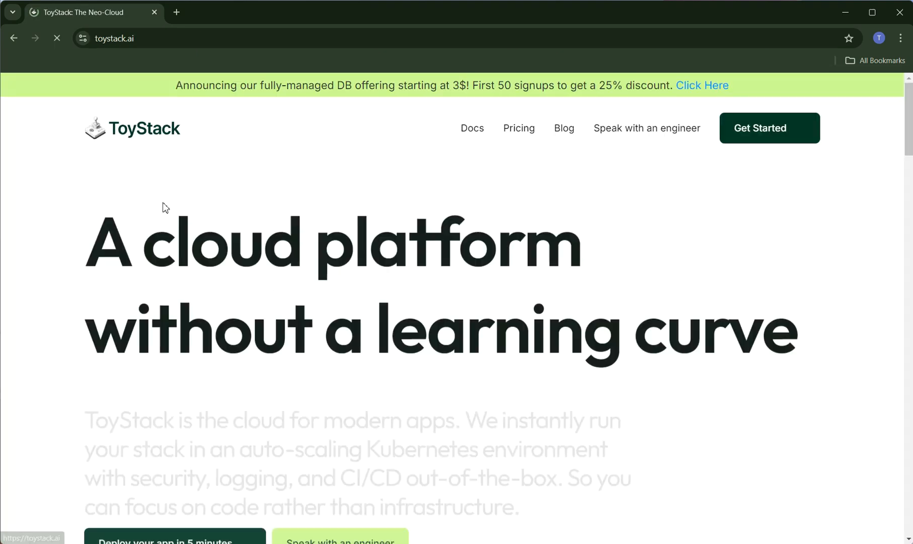
Step: Go to the ToyStack dashboard login page and log in with GitHub
click(761, 143)
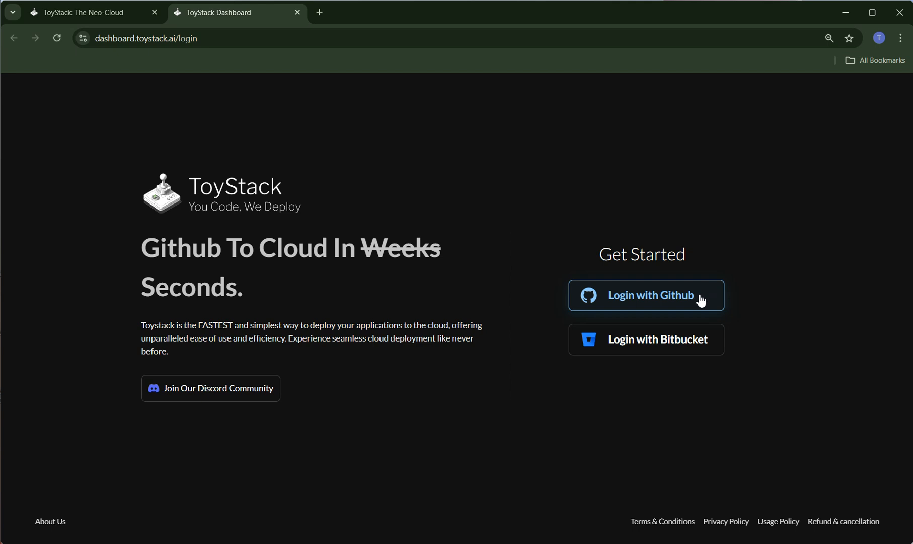
click(701, 301)
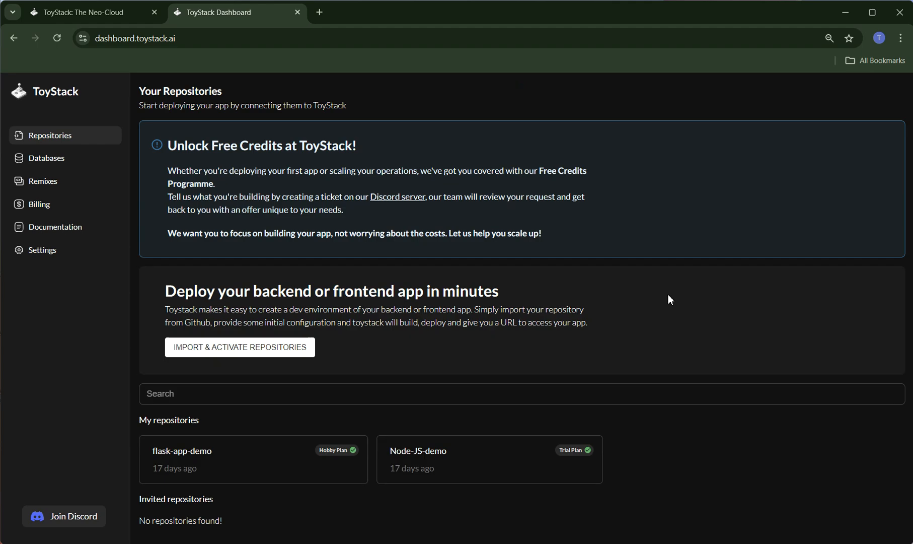
Step: Start a new PostgreSQL database named "My first demo Database" with Postgres version 16.3.0
click(57, 166)
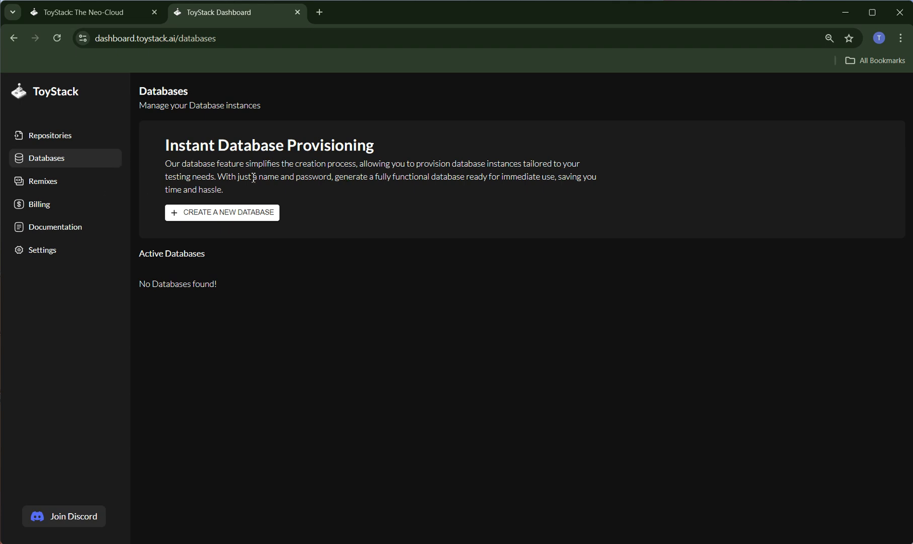
click(260, 223)
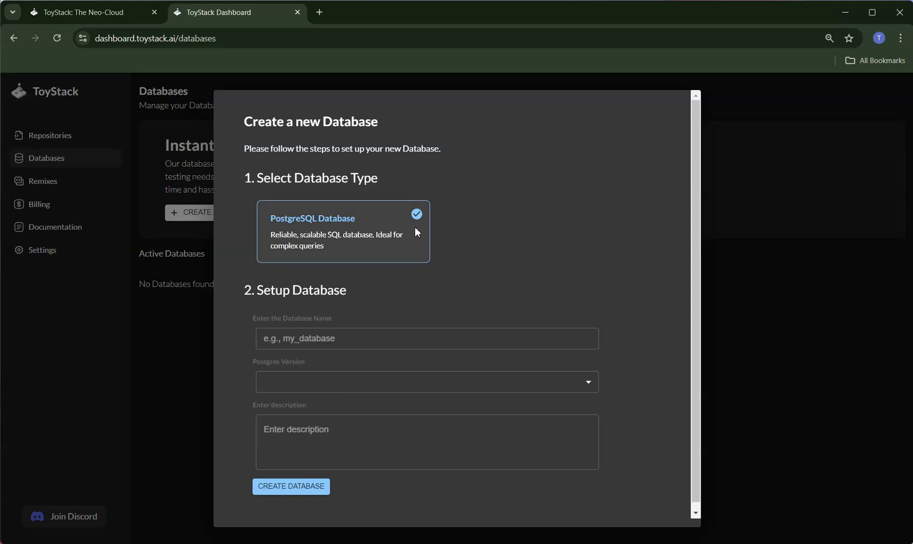
click(321, 333)
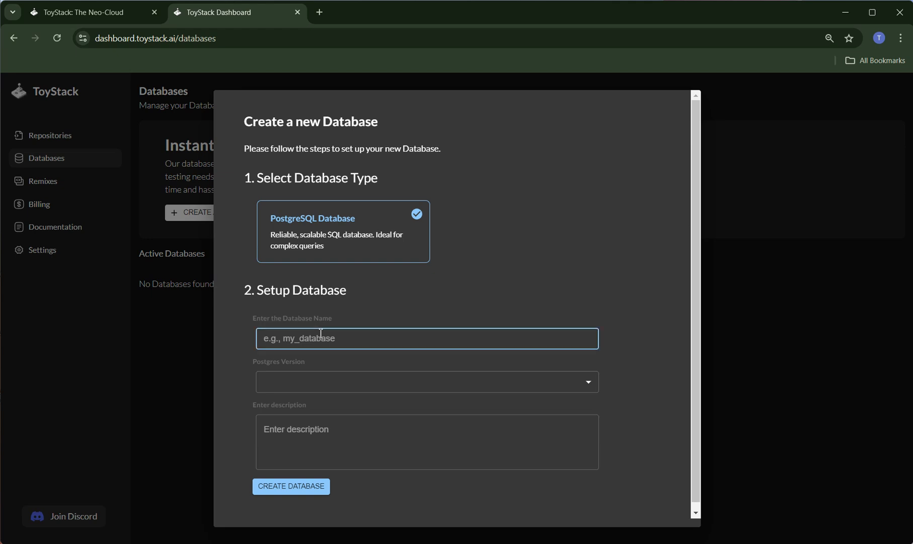
text(My first demo Database)
click(332, 382)
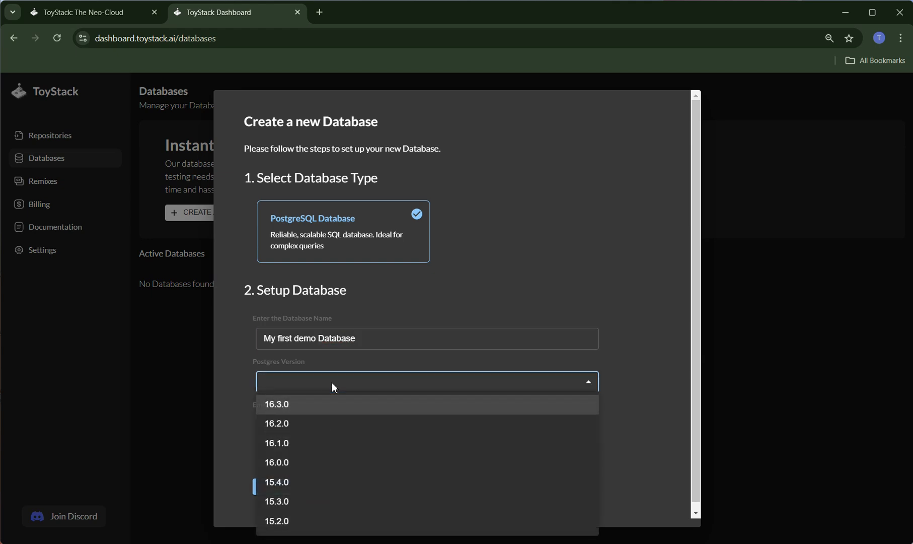
click(313, 405)
Step: Add the description "This database is created for demo purpose." and create the database
click(313, 435)
text(This )
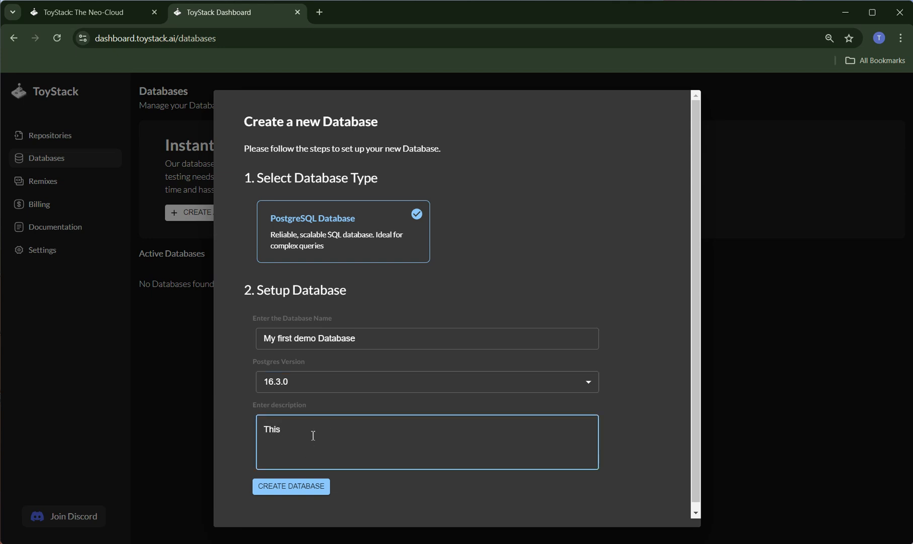
text(d)
key(BackSpace)
text(database is crete)
key(BackSpace)
key(BackSpace)
text(ated for demo purpose.)
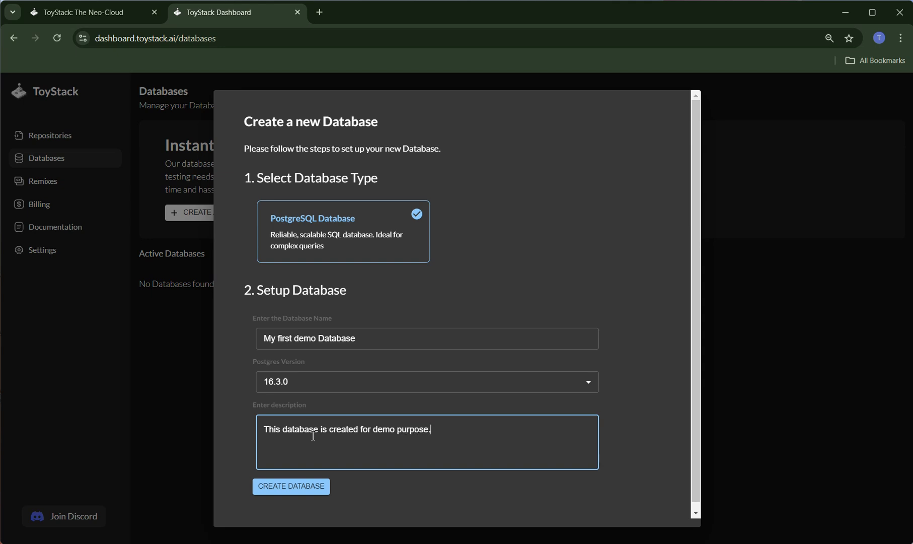
click(309, 493)
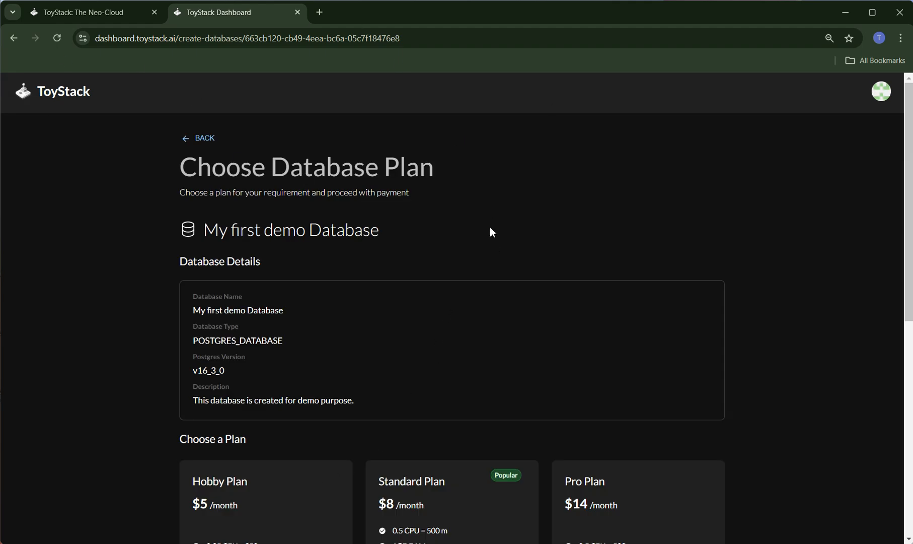
Step: Choose the $5 per month Hobby Plan for the database and proceed to payment and activation
scroll(490, 210, down, 4)
scroll(491, 210, up, 3)
scroll(286, 236, down, 3)
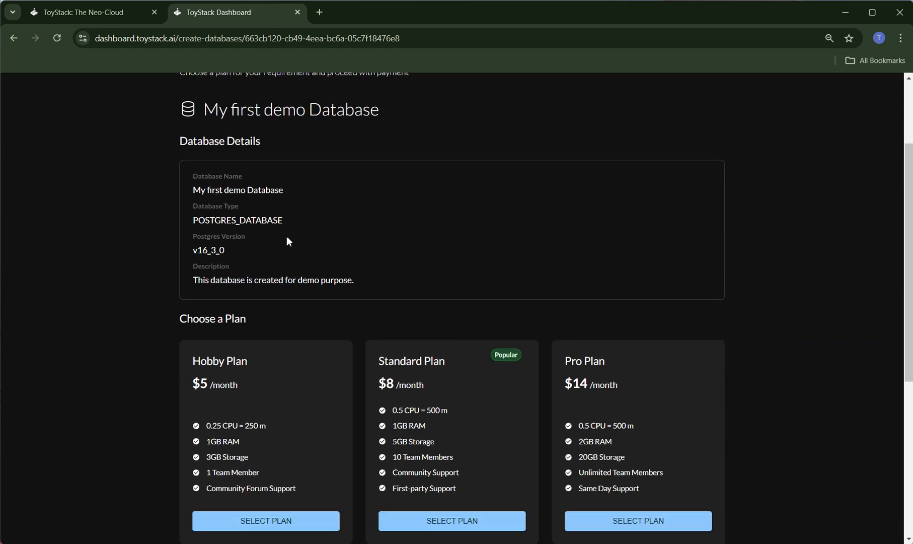
scroll(290, 233, down, 1)
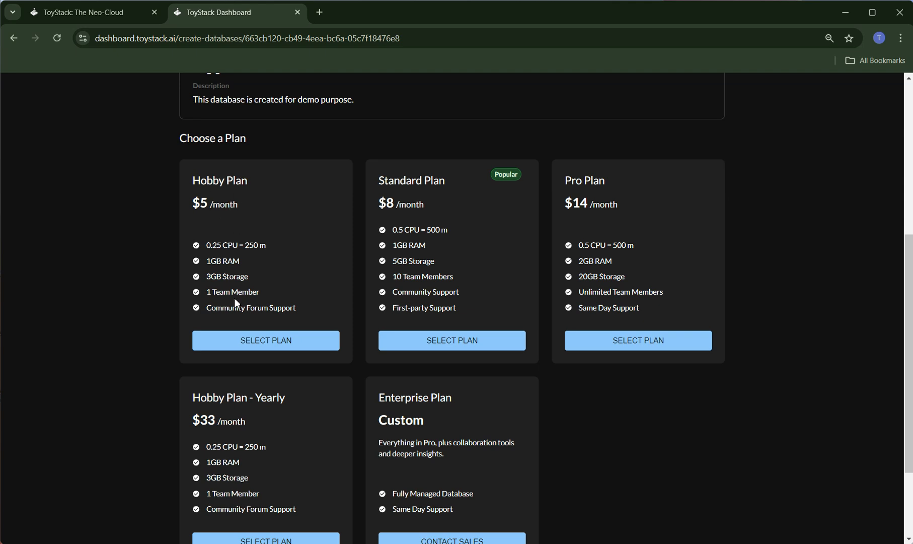
click(253, 344)
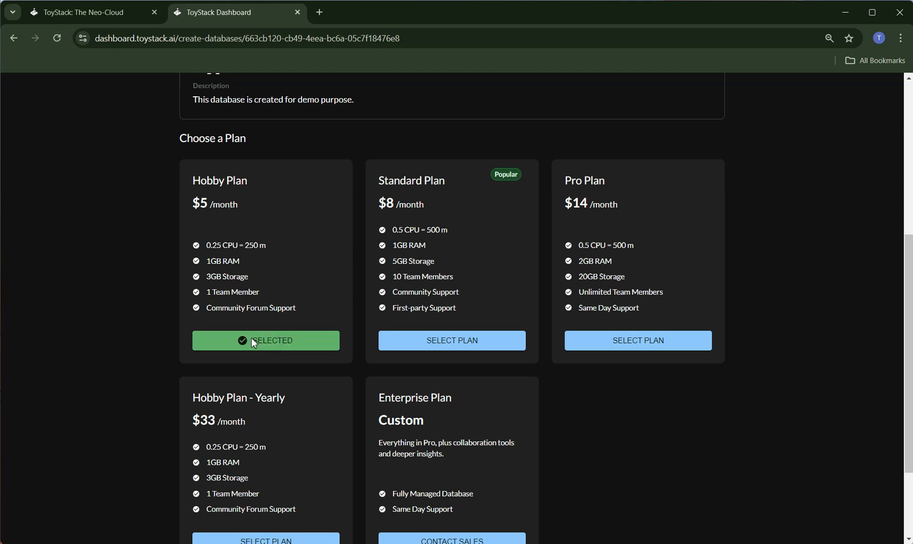
key(ctrl+minus)
scroll(325, 385, down, 1)
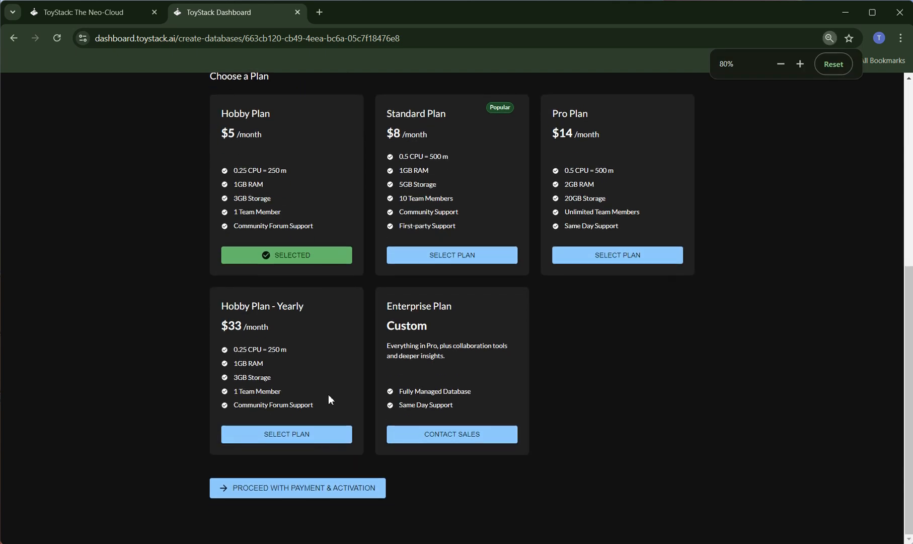
click(287, 488)
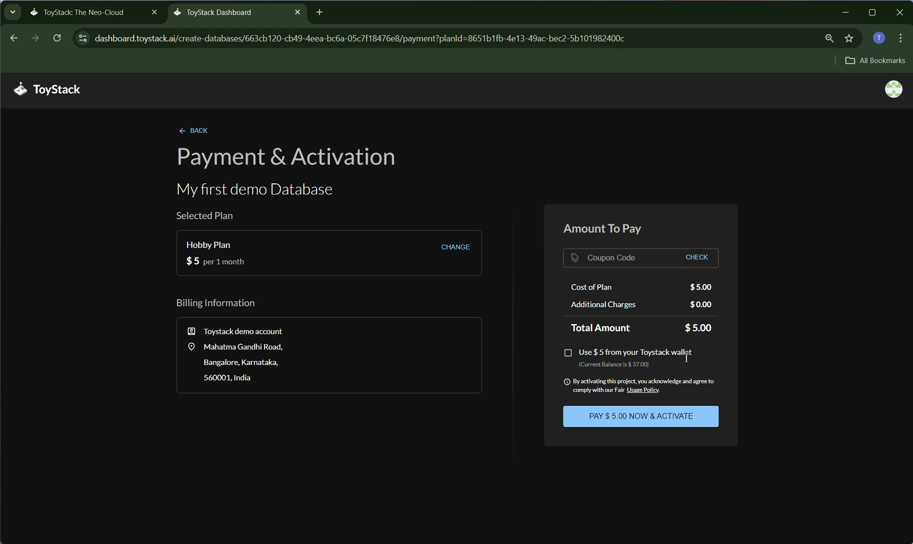
Step: Pay the $5.00 from the ToyStack wallet to activate the plan and go to the database dashboard
click(569, 353)
click(651, 418)
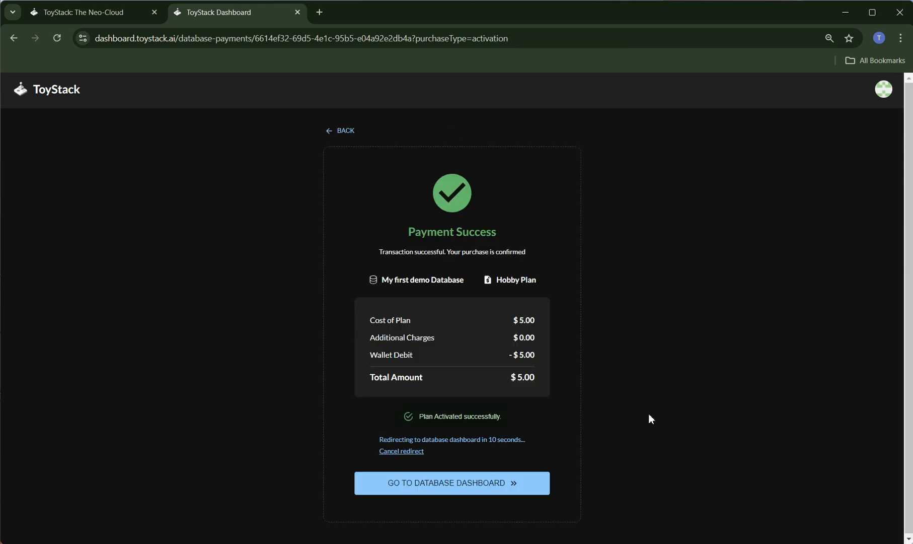
click(433, 485)
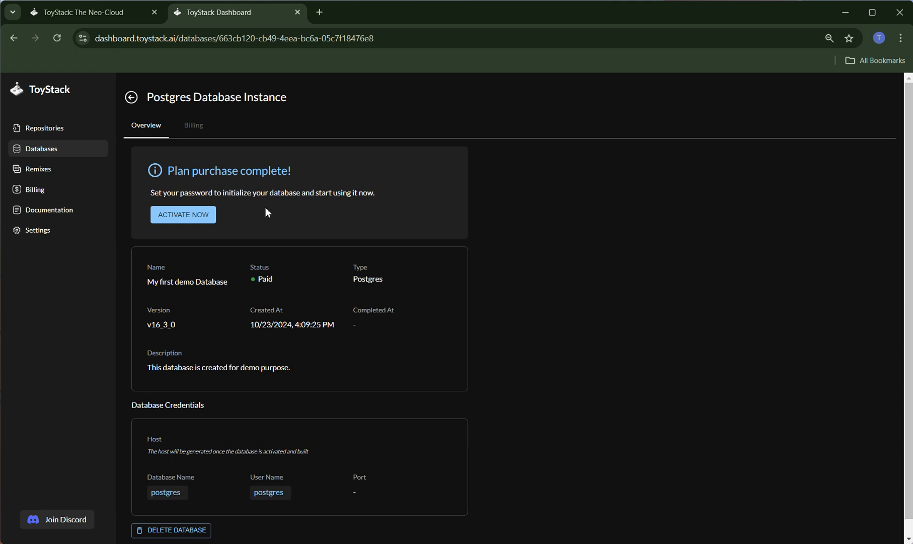
Step: Activate the purchased Postgres database instance by entering a database password
scroll(297, 282, down, 1)
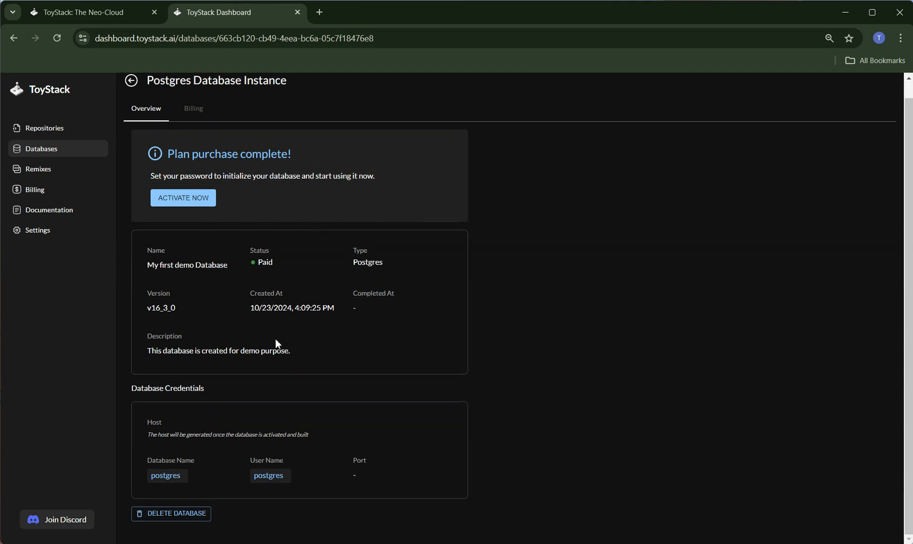
click(178, 201)
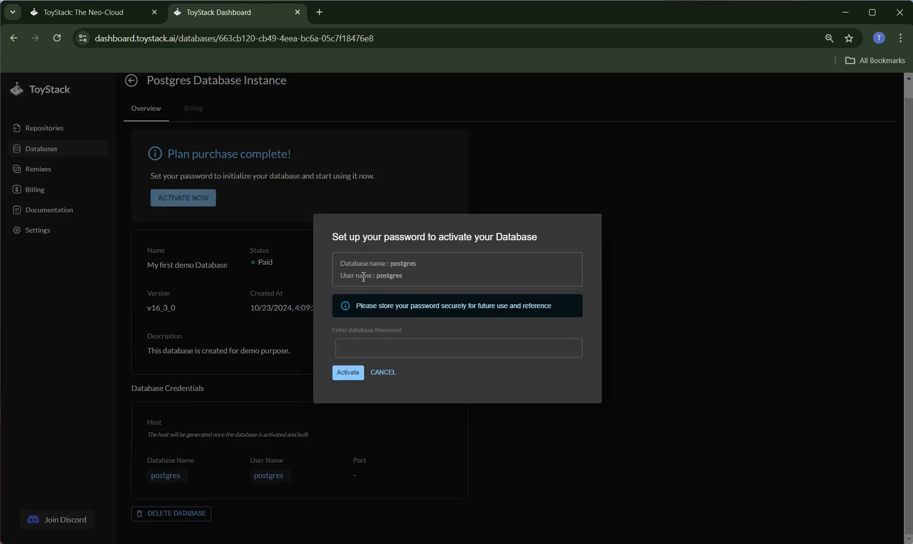
click(383, 345)
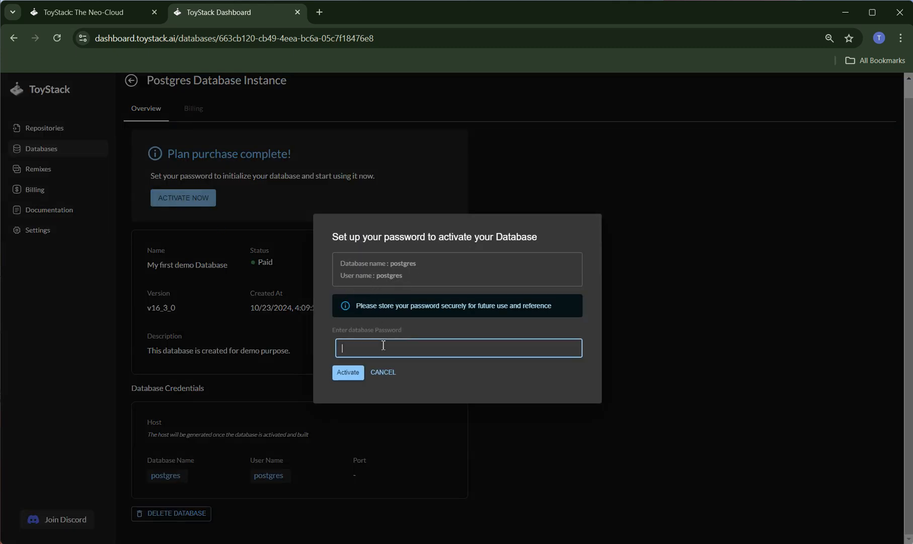
text(password)
click(354, 374)
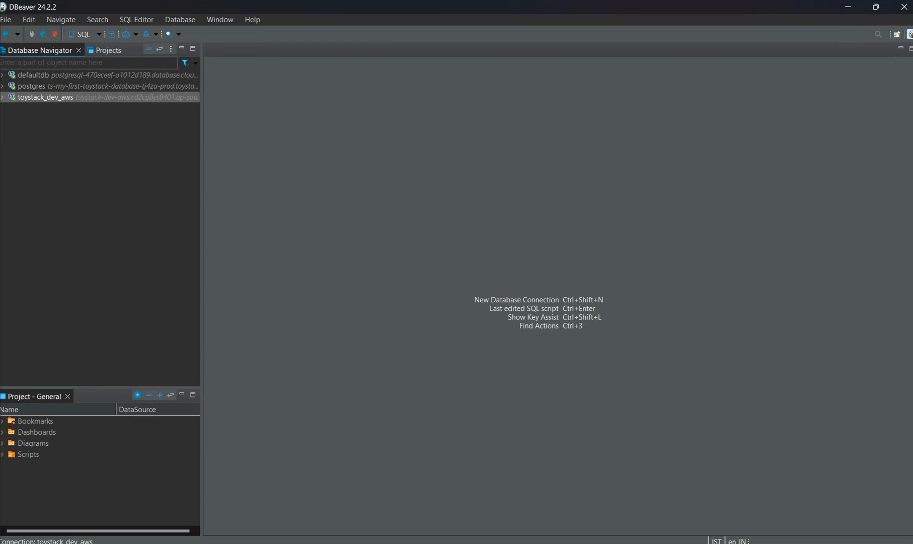
Step: In DBeaver, start a new database connection using the PostgreSQL driver and proceed to its connection settings
click(180, 19)
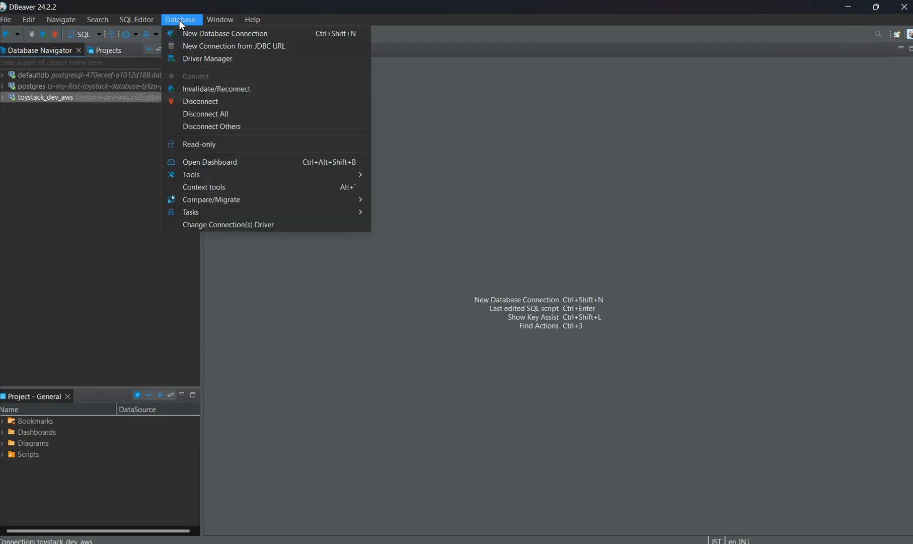
click(204, 34)
click(557, 174)
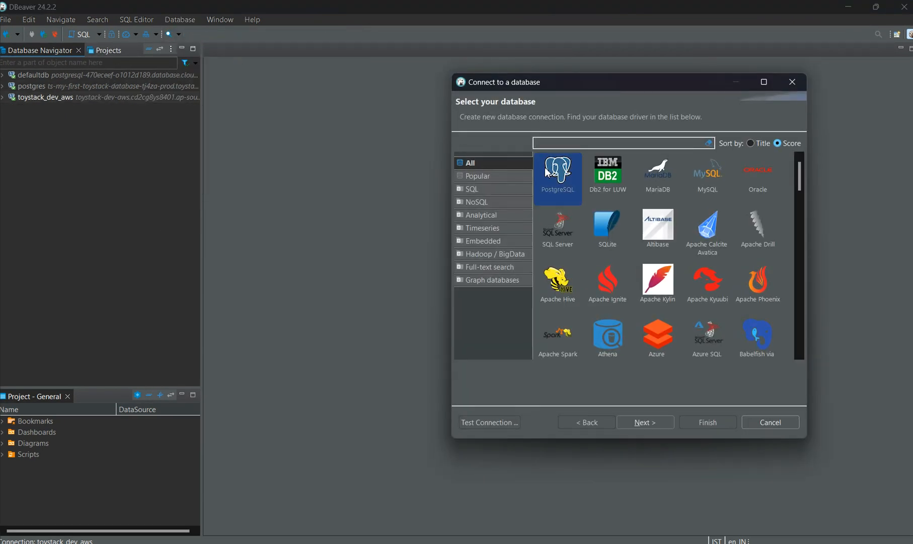
click(660, 428)
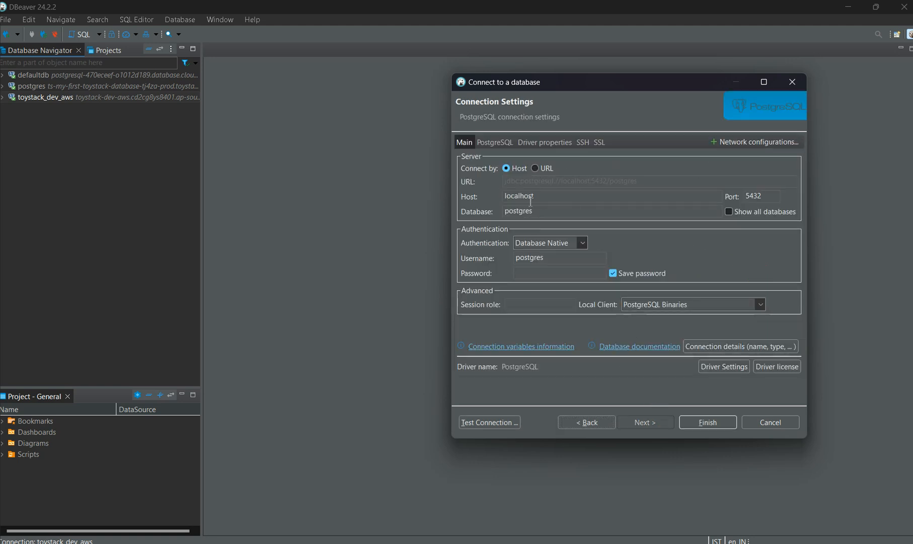
Step: Replace the connection's host with ts-my-first-demo-database-yh1ha-prod.toystack.store, as given in the ToyStack database credentials
drag(554, 198, 436, 198)
key(BackSpace)
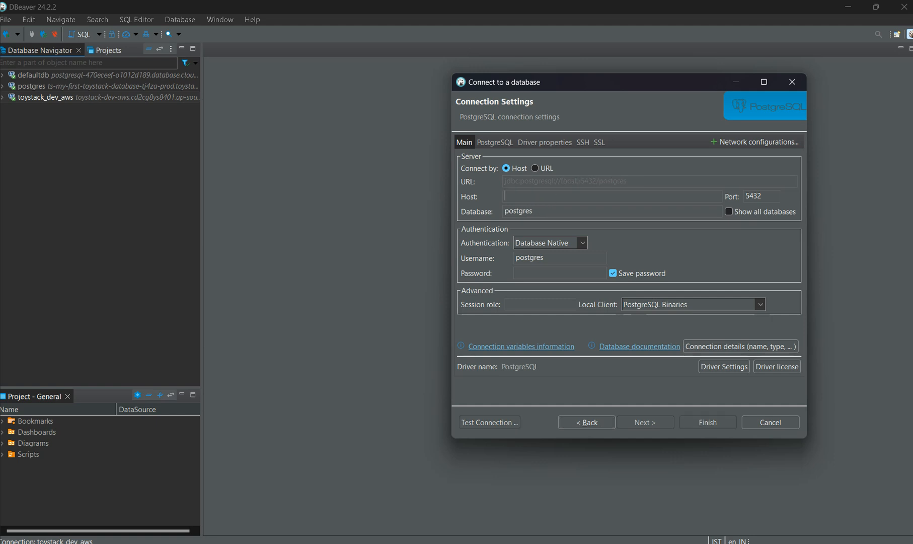
click(618, 543)
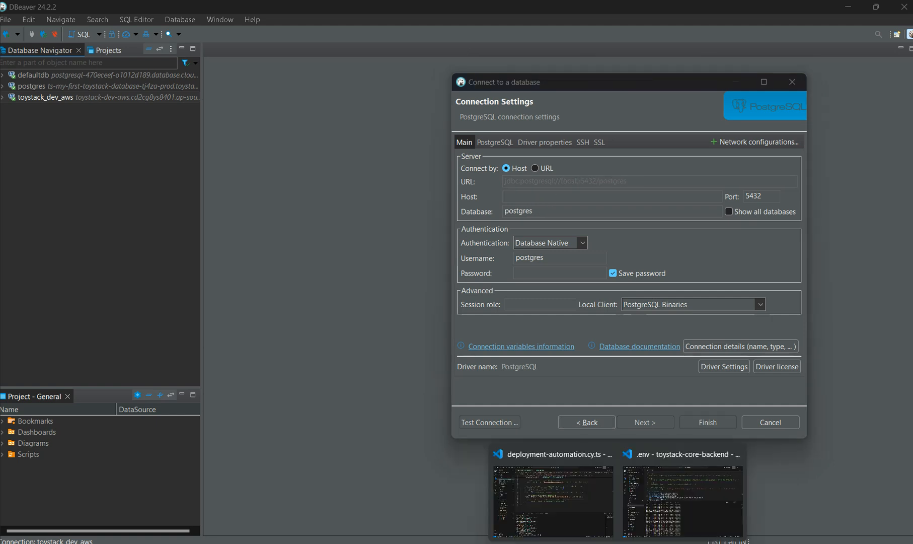
click(596, 543)
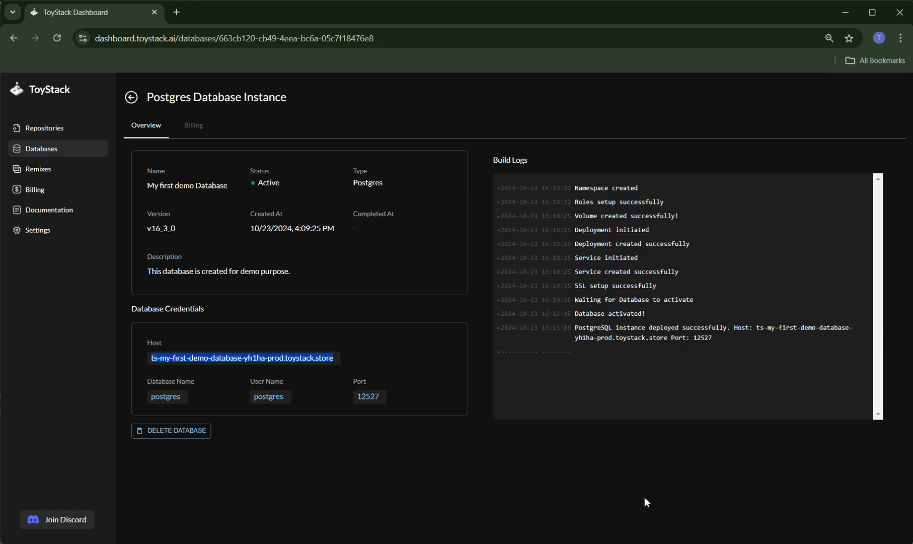
click(659, 543)
click(535, 194)
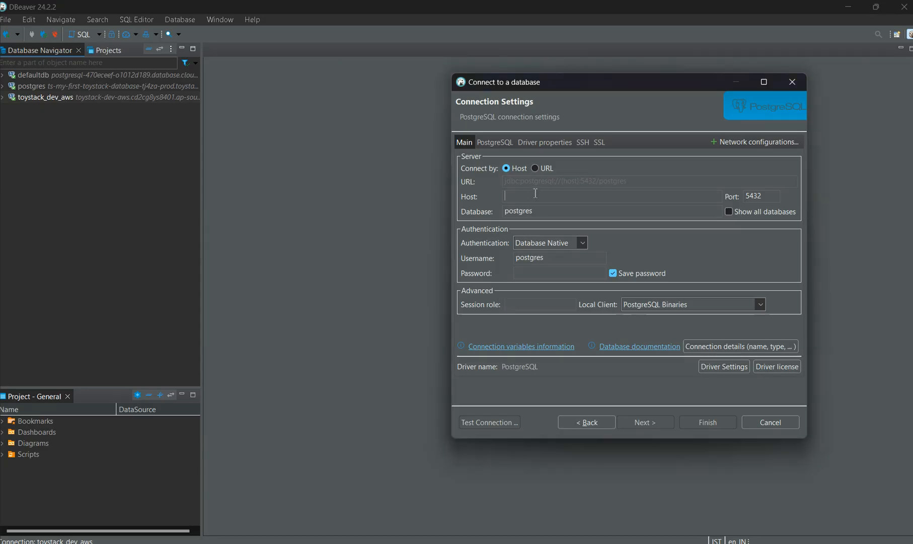
text(ts-my-first-demo-database-yh1ha-prod.toystack.store)
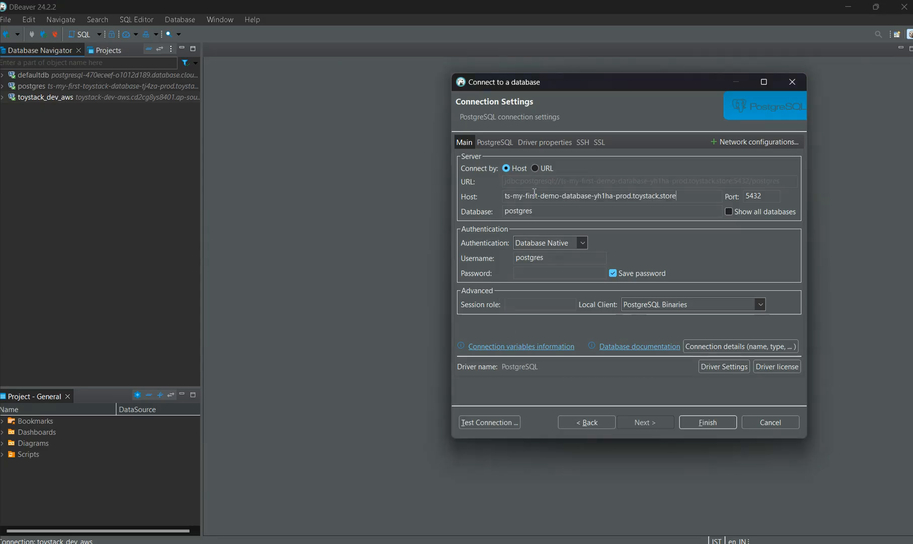
Step: Copy port 12527 from the ToyStack database credentials and set it as the DBeaver connection's port
click(672, 542)
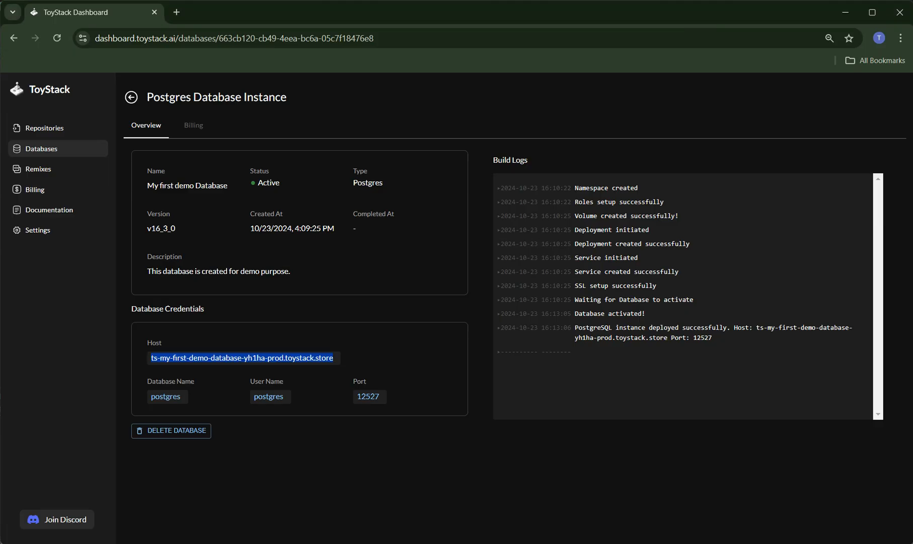
drag(381, 401, 353, 401)
key(ctrl+c)
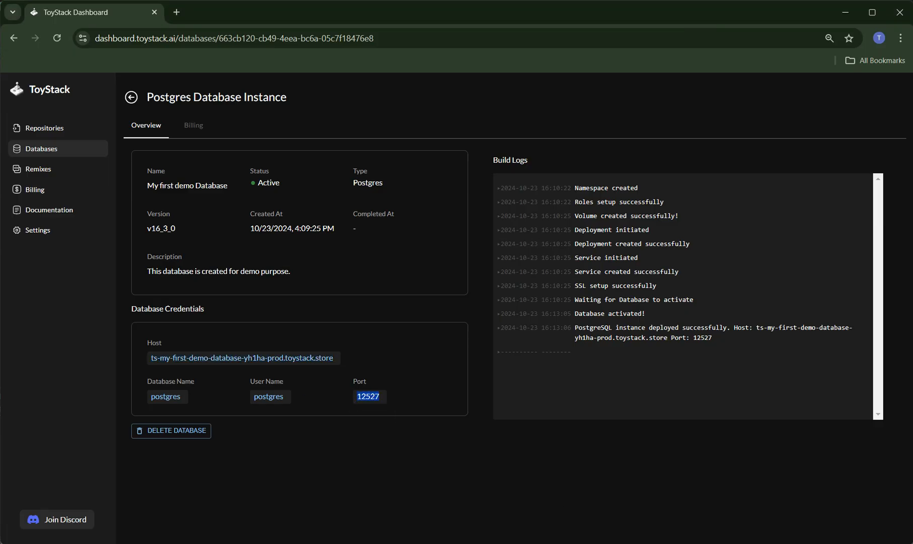
key(alt+Tab)
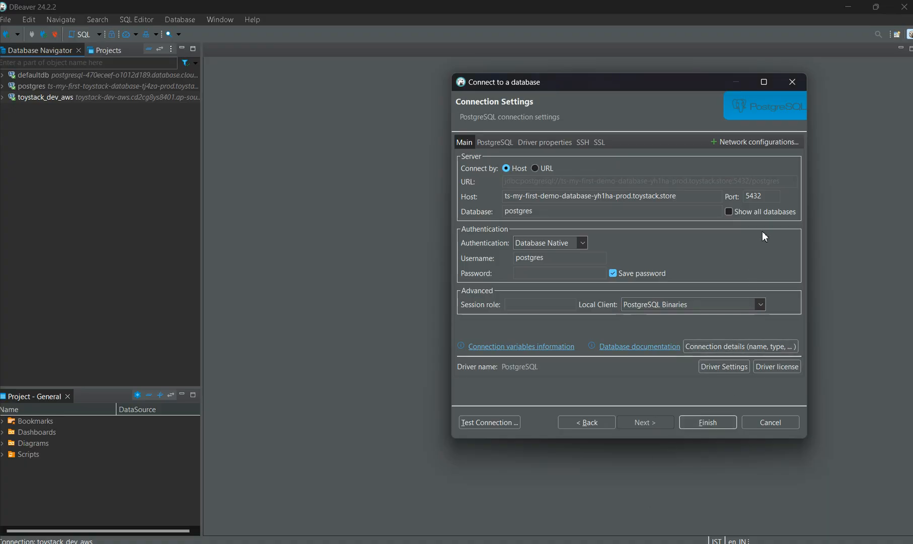
double_click(777, 195)
key(ctrl+v)
Step: Enter the database password with password saving enabled and test the connection
click(554, 273)
text(••••••••)
click(615, 273)
click(614, 273)
click(486, 425)
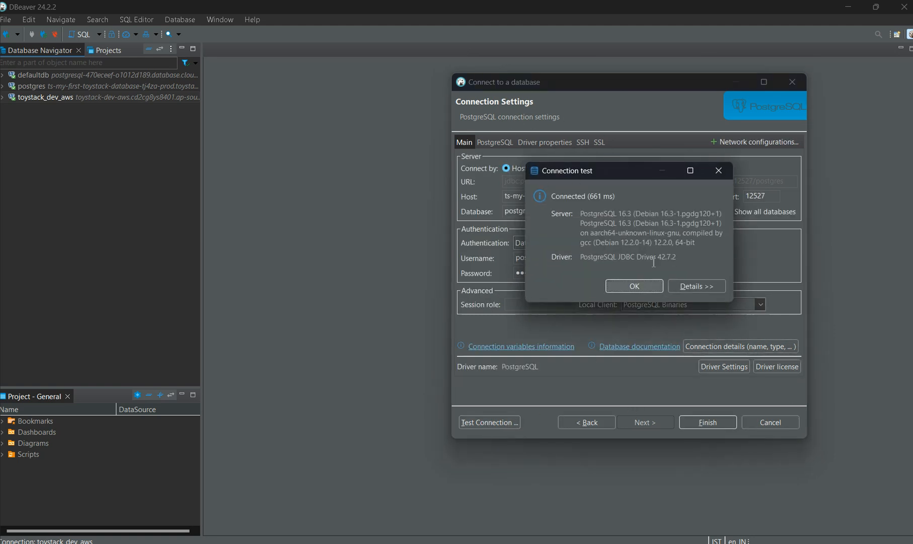
Step: Close the connection test result and finish creating the PostgreSQL connection
click(642, 287)
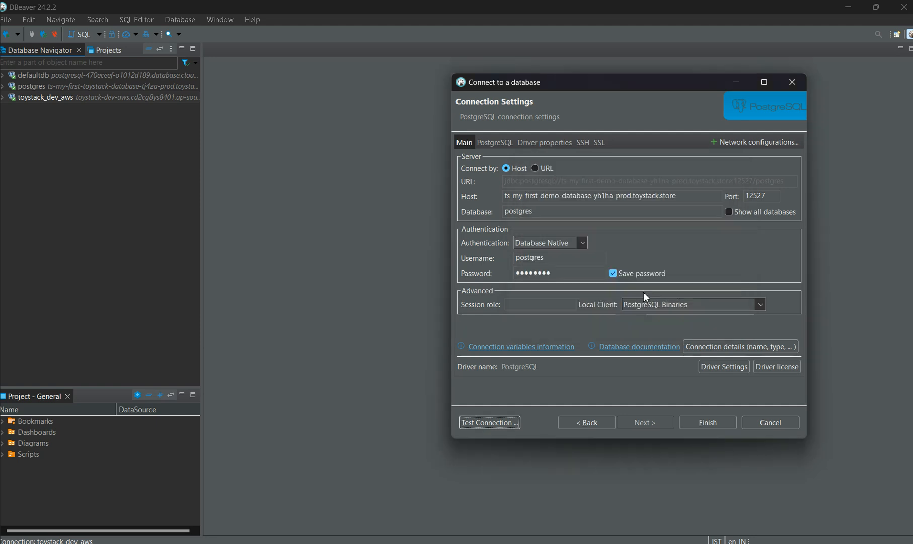
click(708, 422)
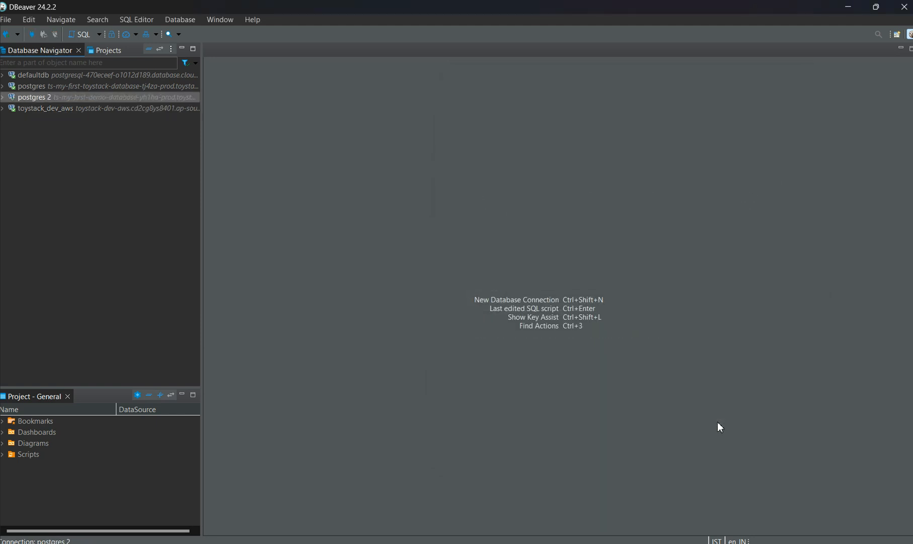
Step: Expand the new postgres 2 connection down to the Tables folder of the postgres database's public schema, and switch back to the ToyStack dashboard
click(2, 98)
click(12, 109)
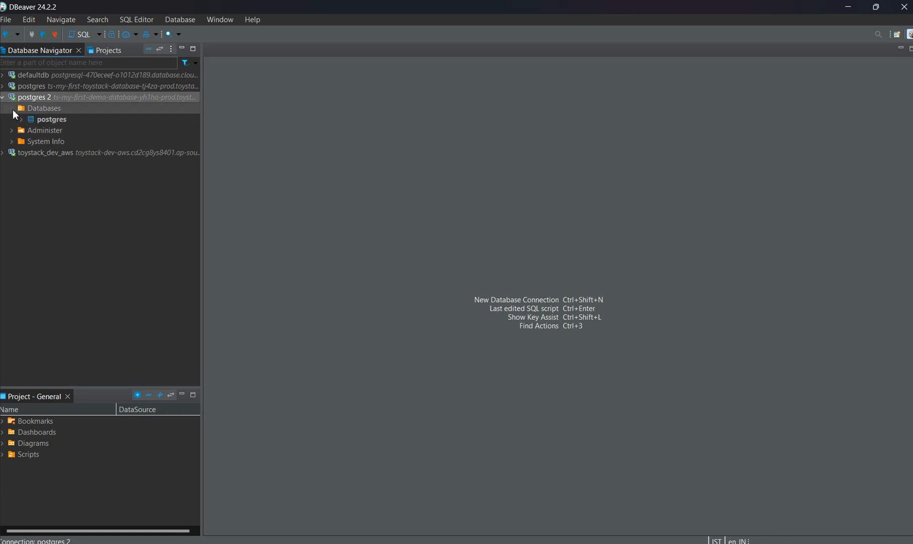
click(21, 120)
click(31, 131)
click(41, 142)
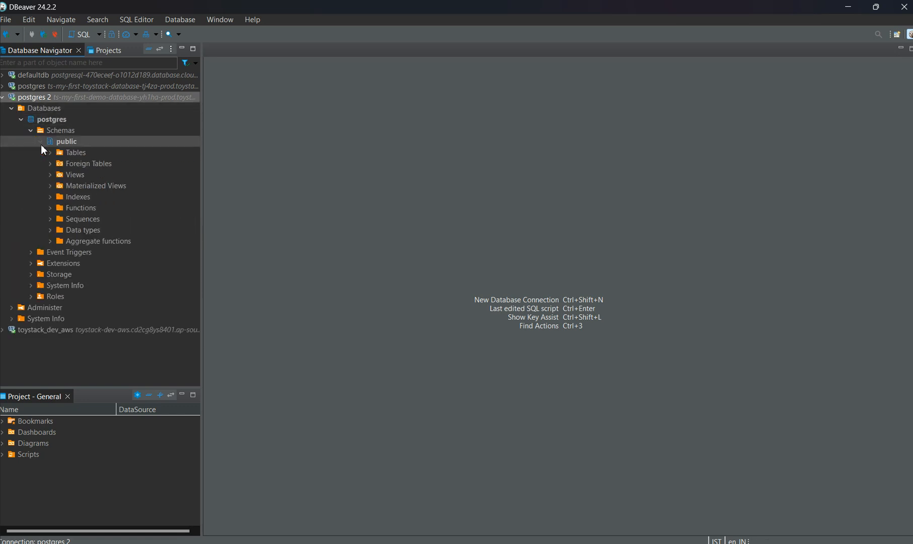
click(51, 153)
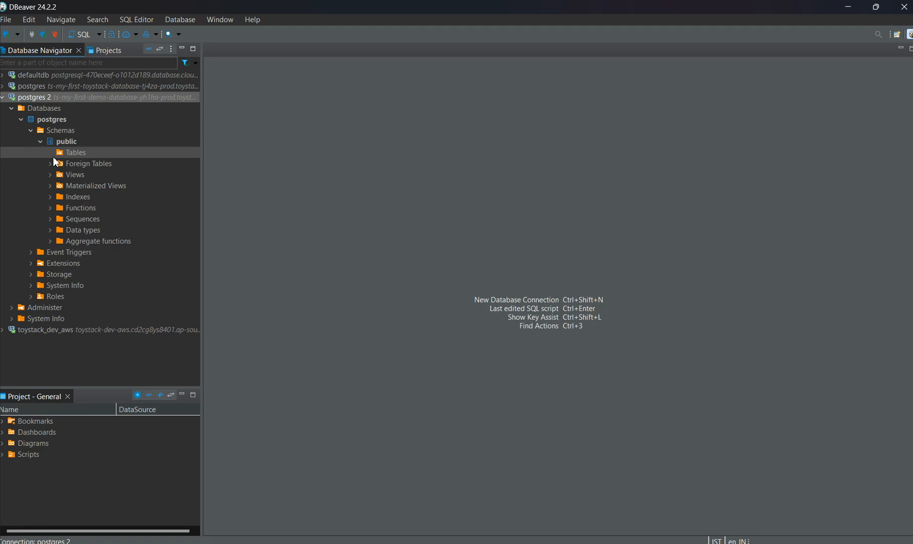
key(alt+Tab)
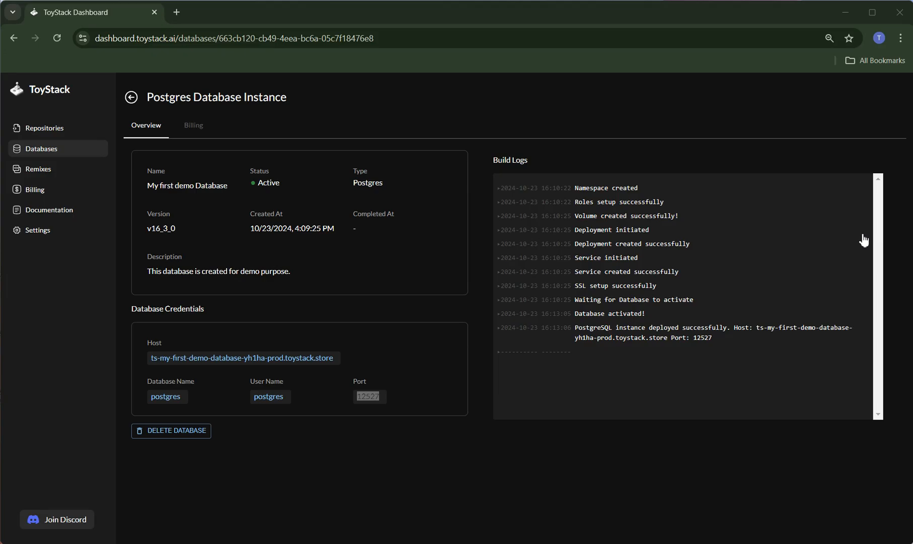